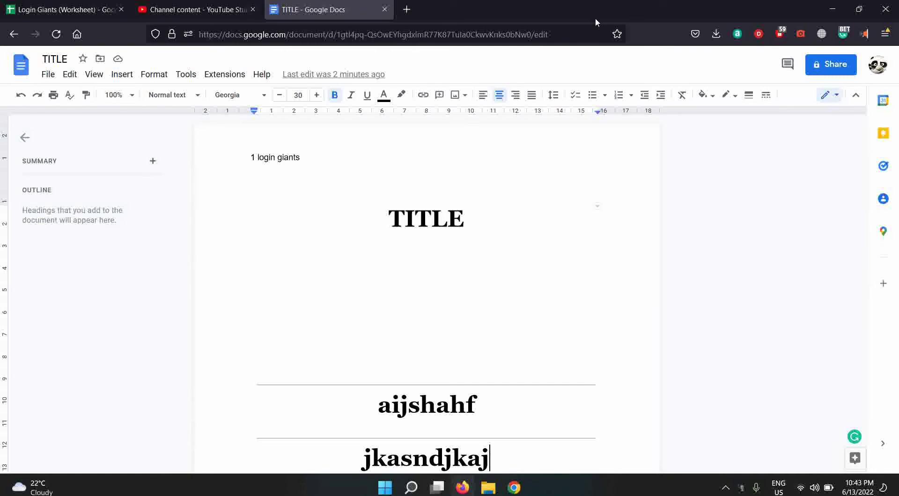
Enter the text "ctrl+c" below the TITLE heading, select it and view the editing commands available for it.
click(417, 273)
text(ctrl+)
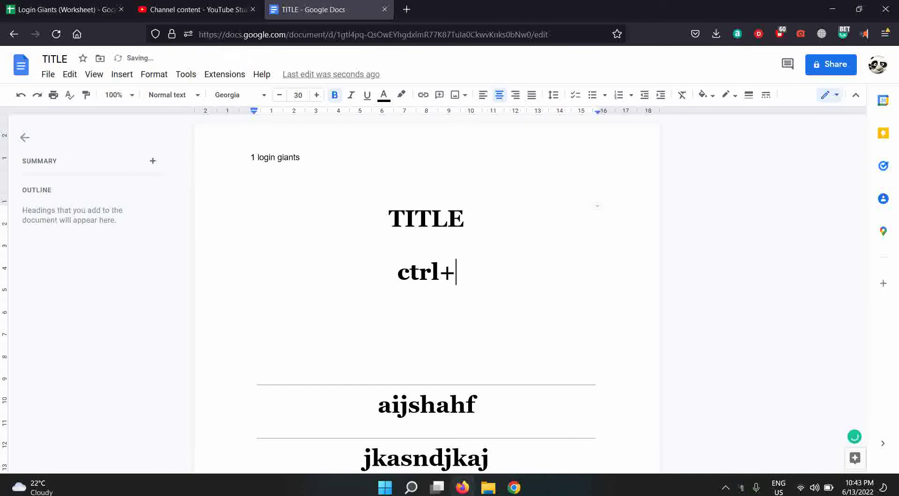
text(c)
key(Home)
drag(412, 280, 466, 278)
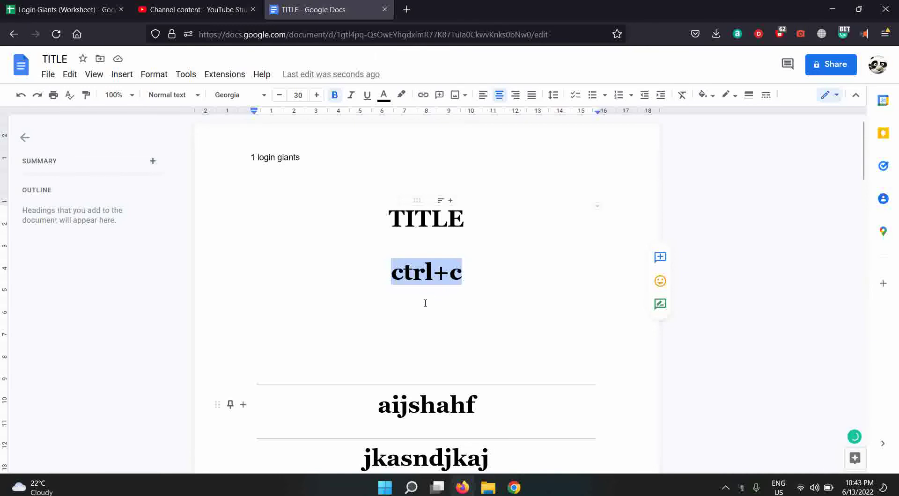
right_click(441, 273)
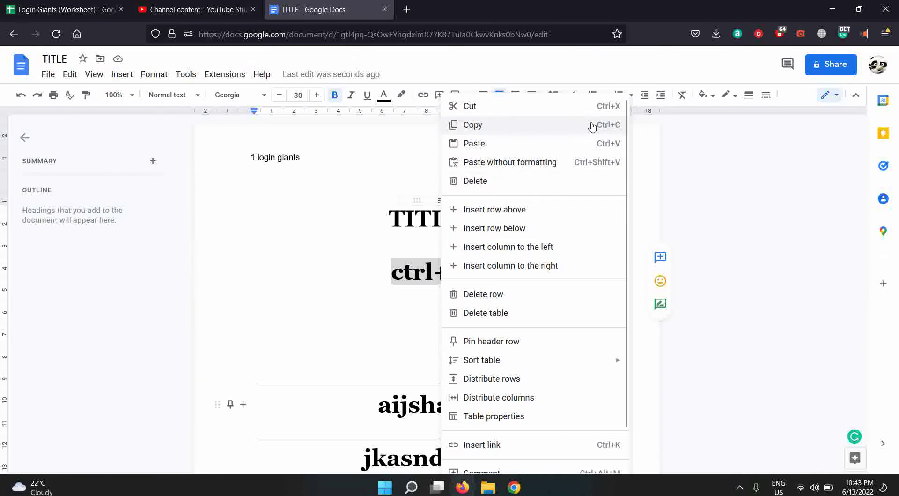
click(429, 254)
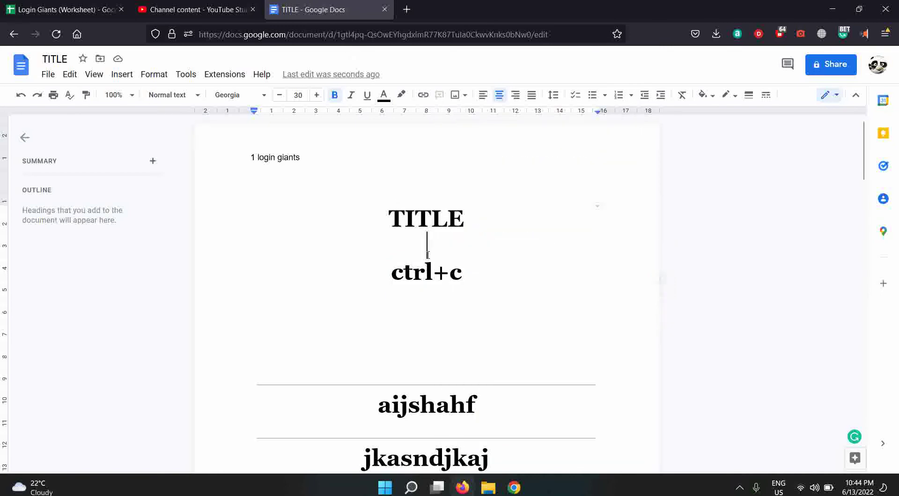
Add a line reading "ctrl+v" directly beneath the "Ctrl+c" line.
click(472, 270)
key(Return)
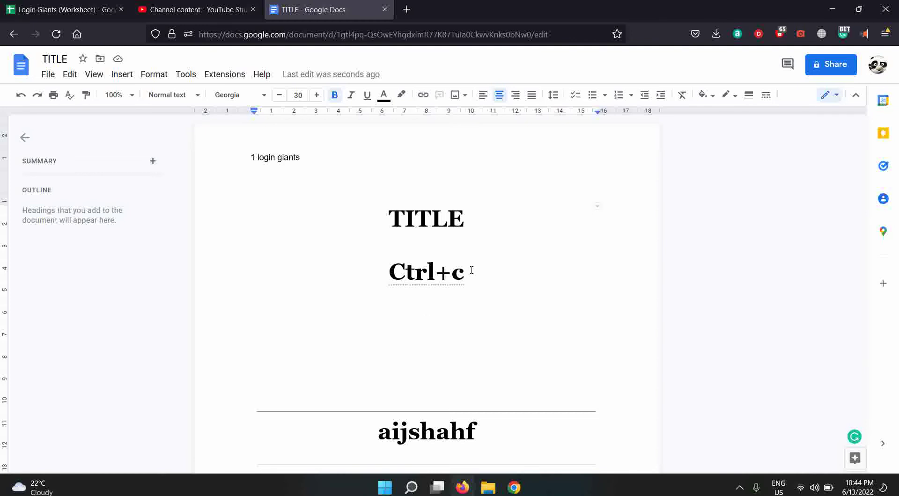
text(ctrl+c)
key(BackSpace)
text(v)
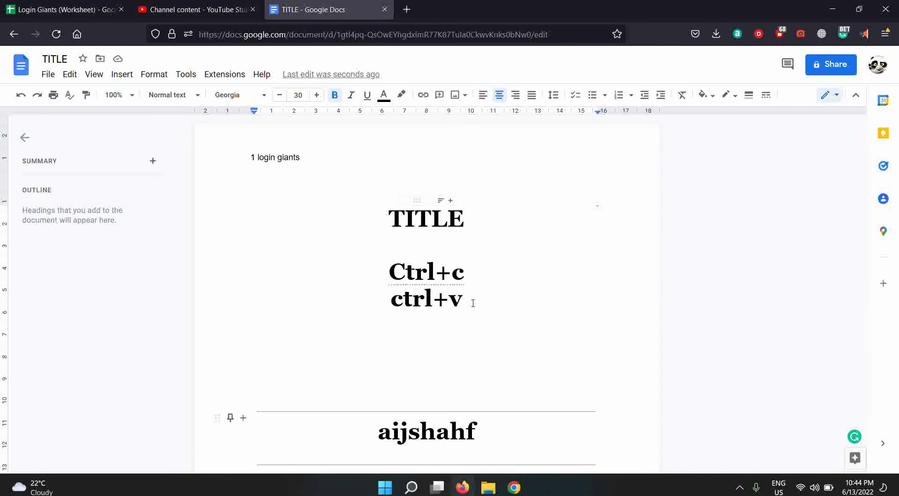
Replace both shortcut lines below TITLE with three separate lines reading "Ctrl x", "Ctrl+c" and "ctrl+v".
drag(466, 303, 384, 276)
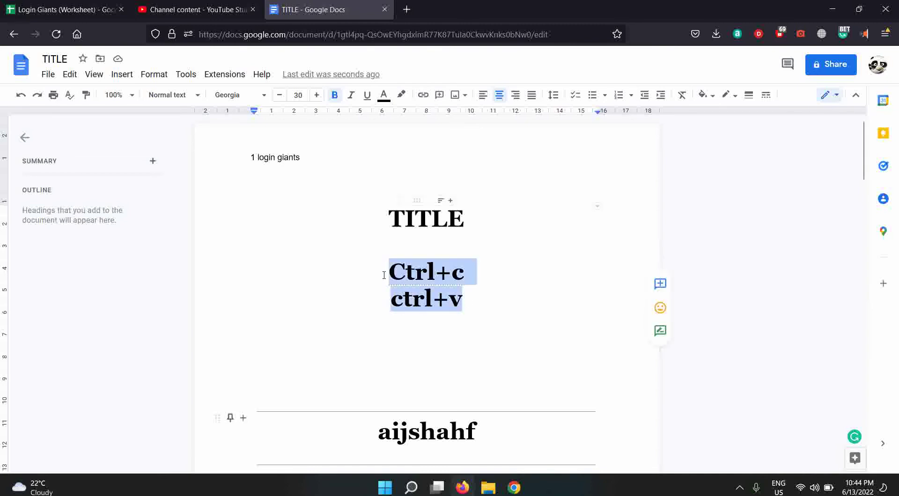
key(BackSpace)
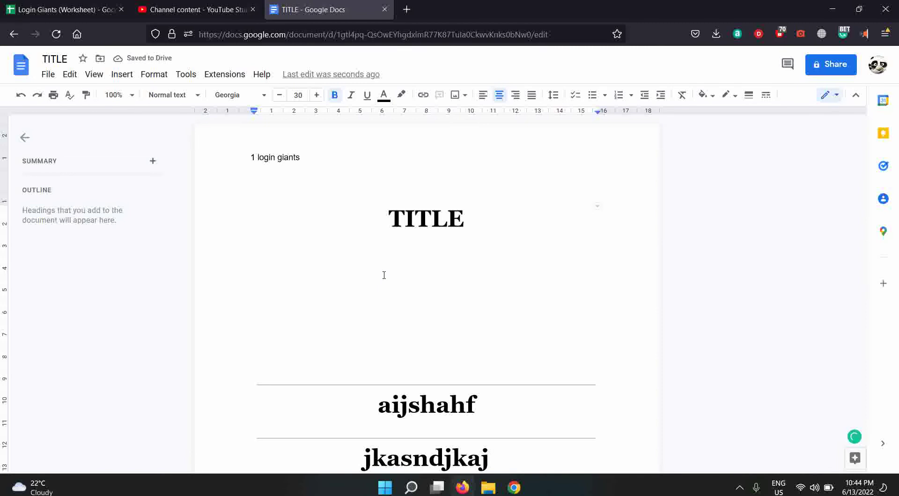
text(ctrl)
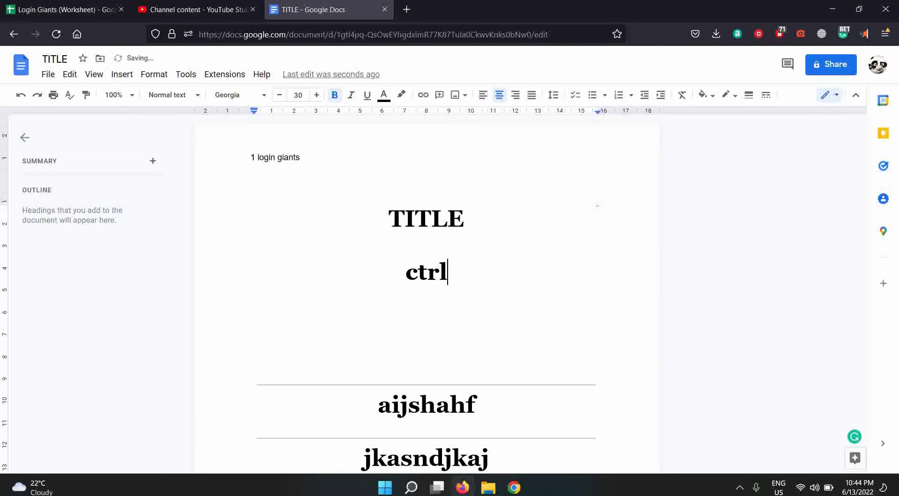
text(=)
key(BackSpace)
text(x)
key(Return)
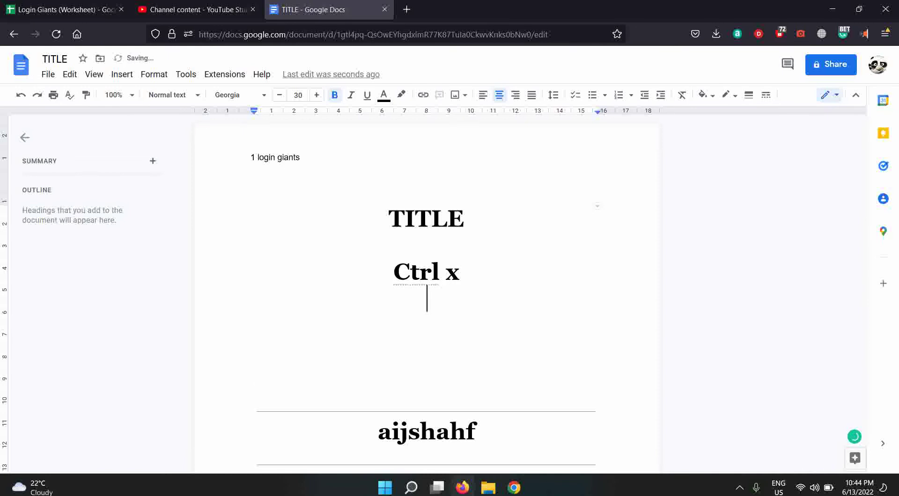
text(ctrl+c)
key(Return)
text(ctrl+v)
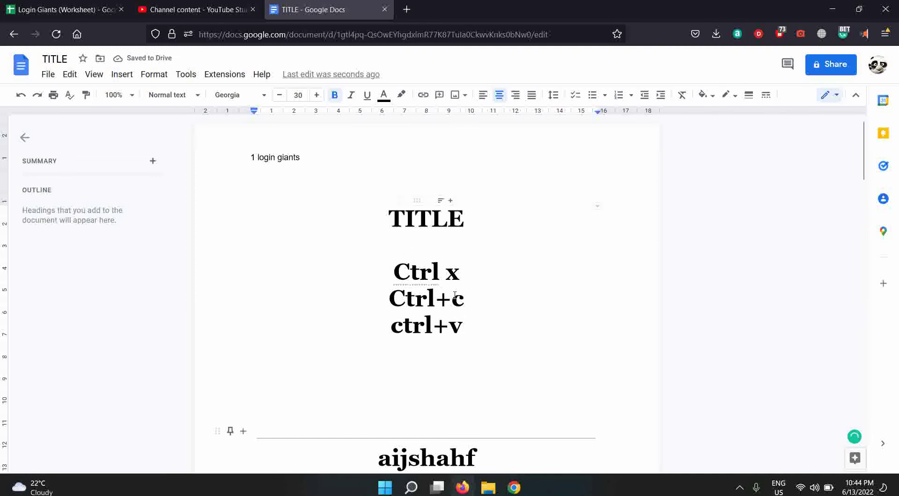
Cut the three shortcut lines below TITLE and paste them back in the same place.
drag(473, 328, 382, 276)
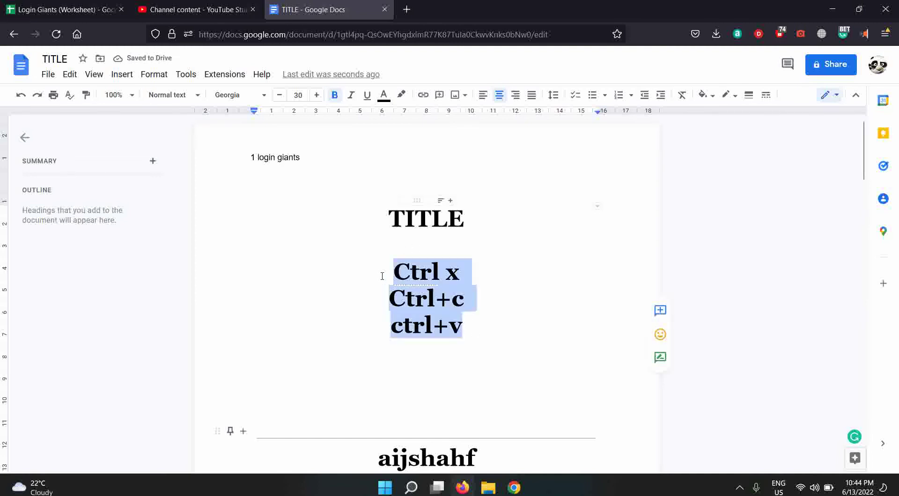
key(ctrl+x)
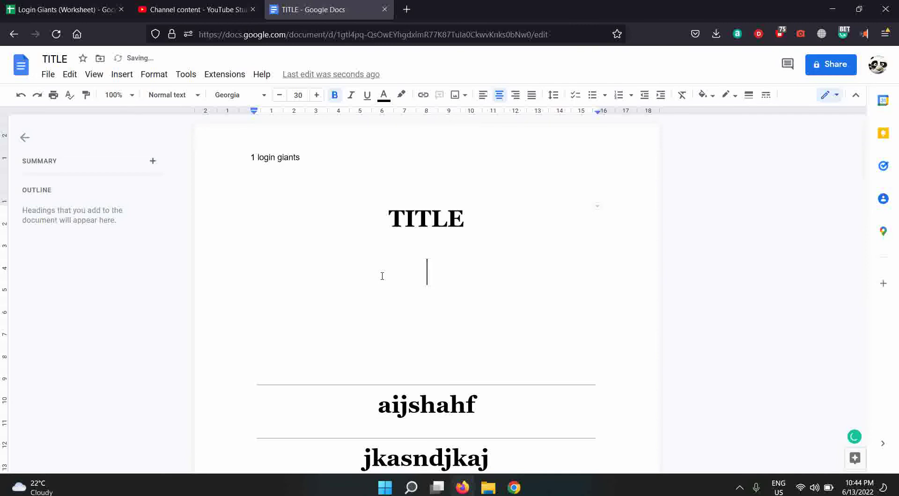
key(ctrl+v)
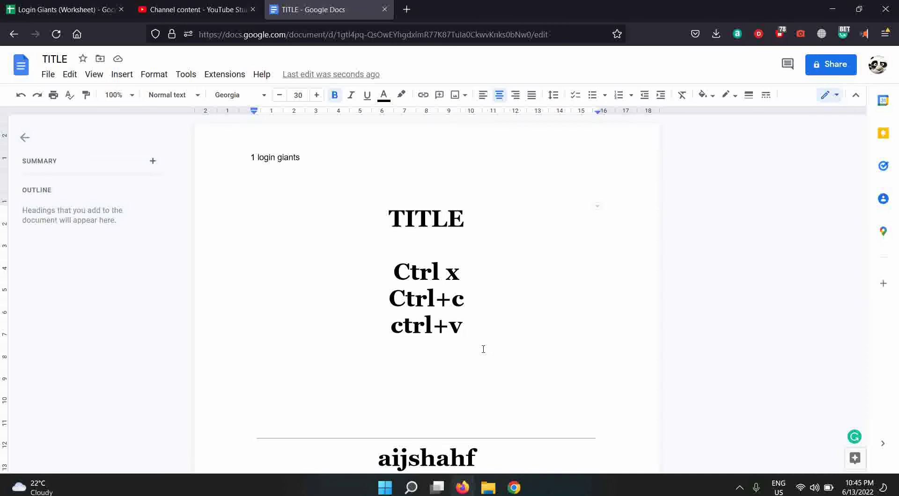
View the document in the browser's full-screen mode, look through its pages and return to the normal window.
key(F11)
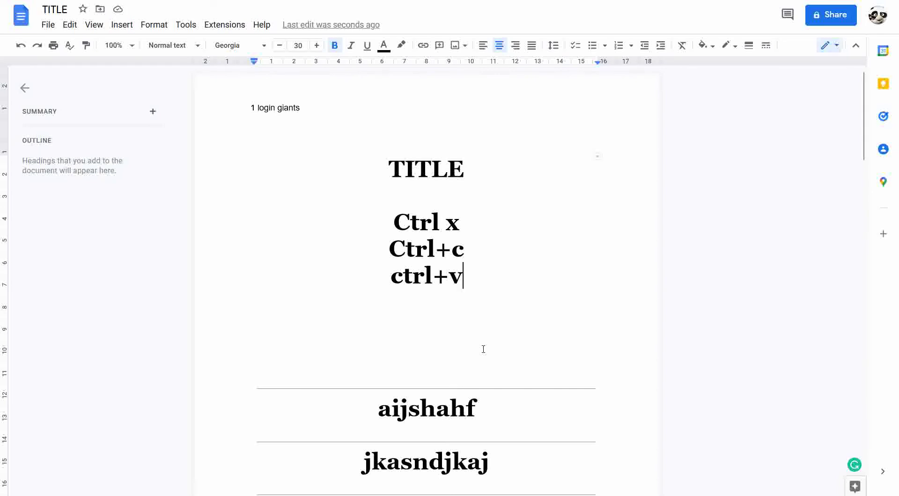
scroll(483, 349, down, 8)
scroll(483, 349, up, 10)
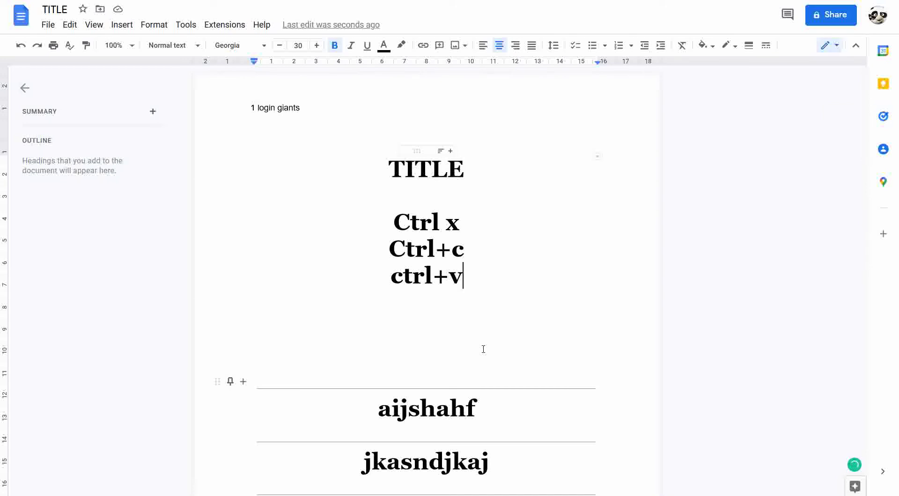
key(F11)
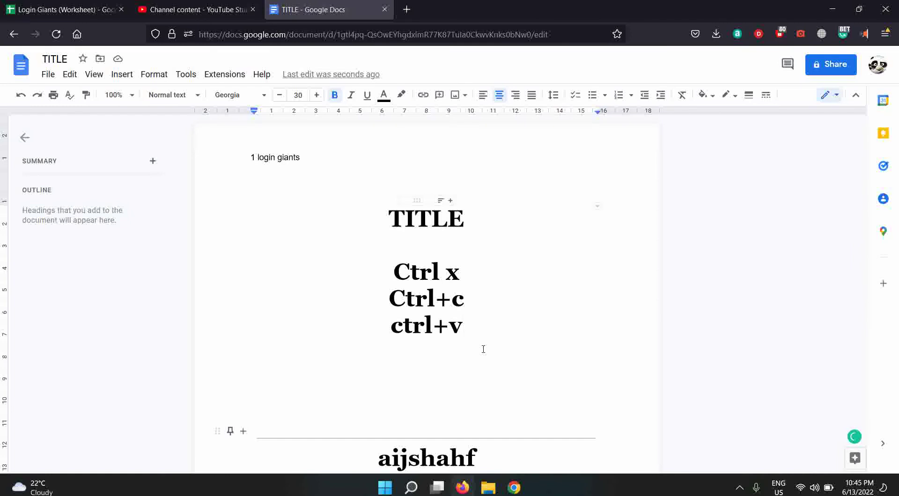
Add a line reading "Fn f11" below the "ctrl+v" line and start a new line after it.
key(Return)
text(fn f11)
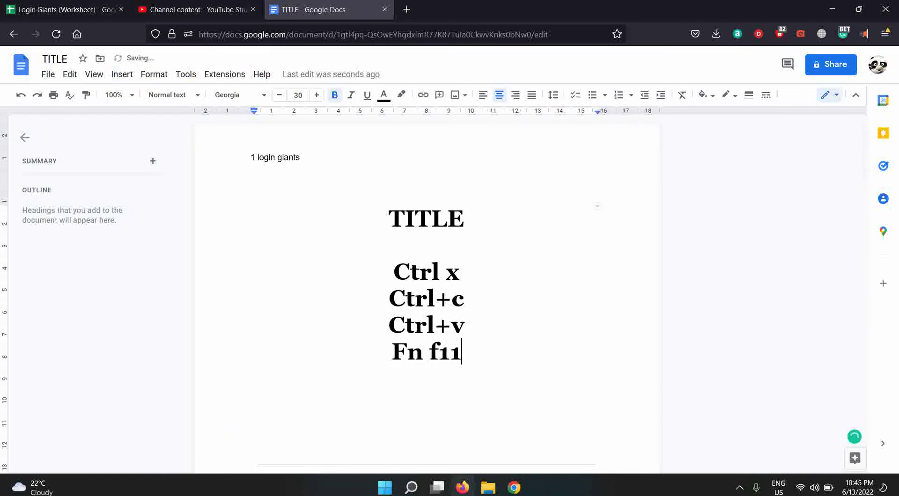
key(Return)
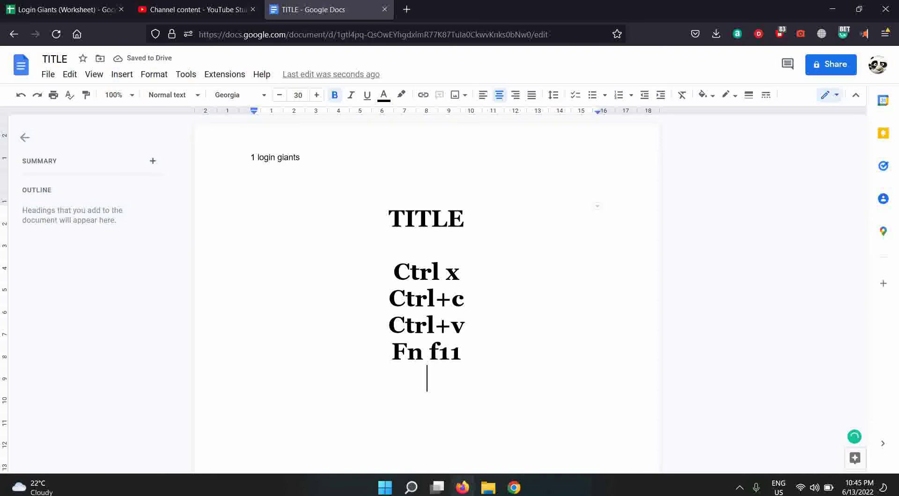
Snap, shrink and minimize the browser window repeatedly, restoring it to its maximized size.
key(super+Up)
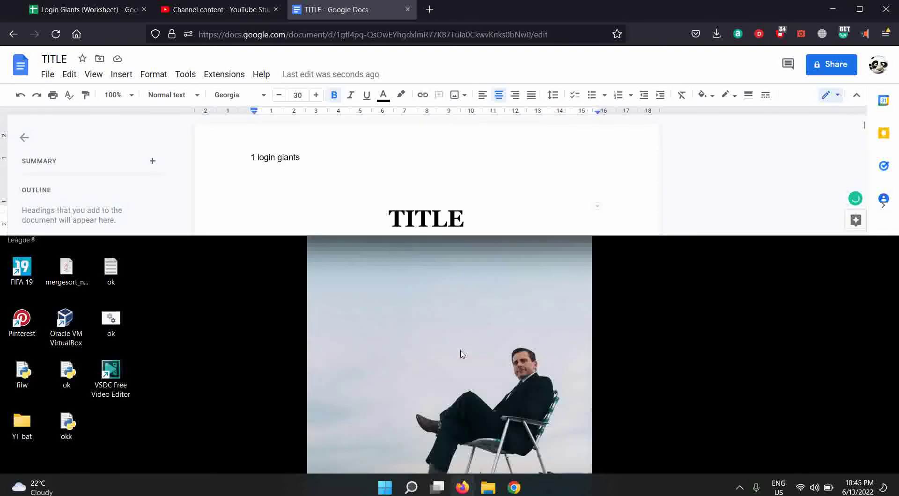
key(super+Down)
key(super+Up)
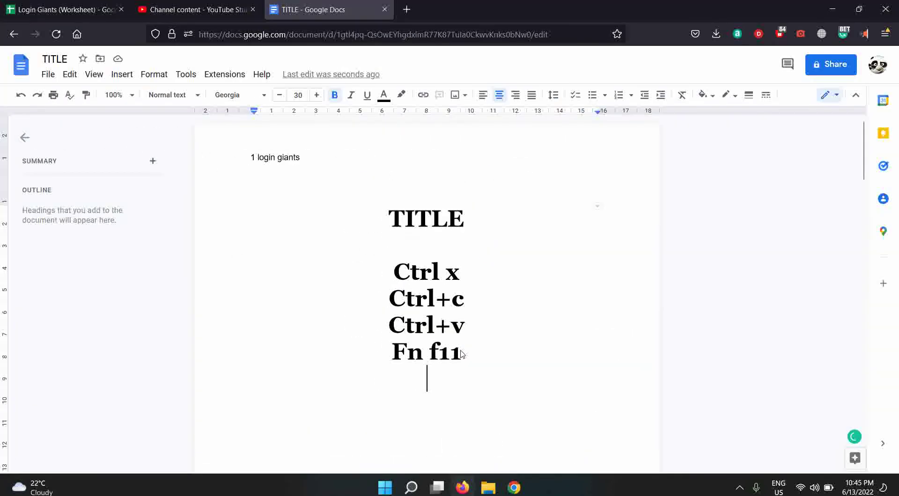
key(super+Down)
key(super+Down)
key(super+Down)
key(super+Up)
key(super+Up)
Show the Task View overview, return to the document and add the line "Windows tab" below "Fn f11".
key(super+Tab)
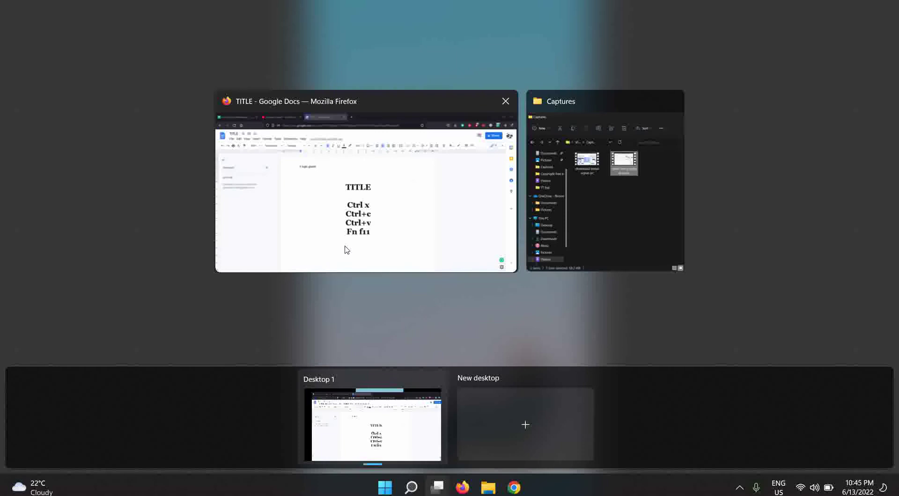
click(395, 187)
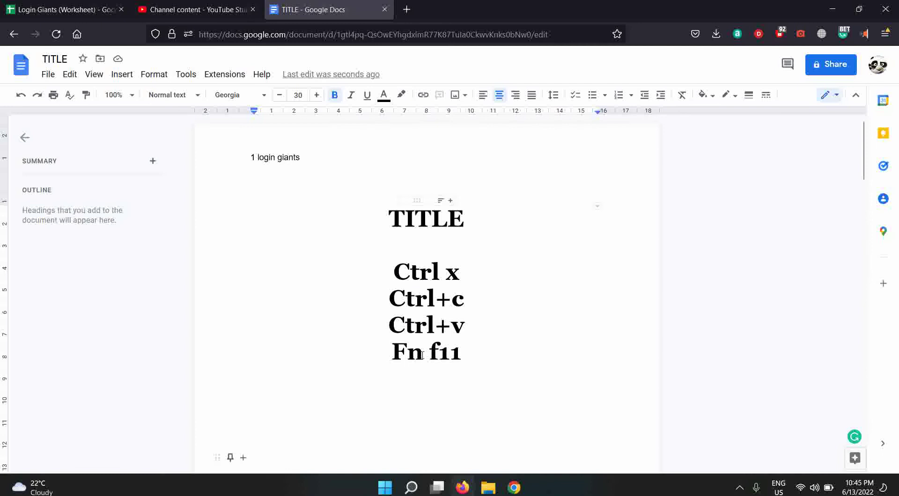
text(window)
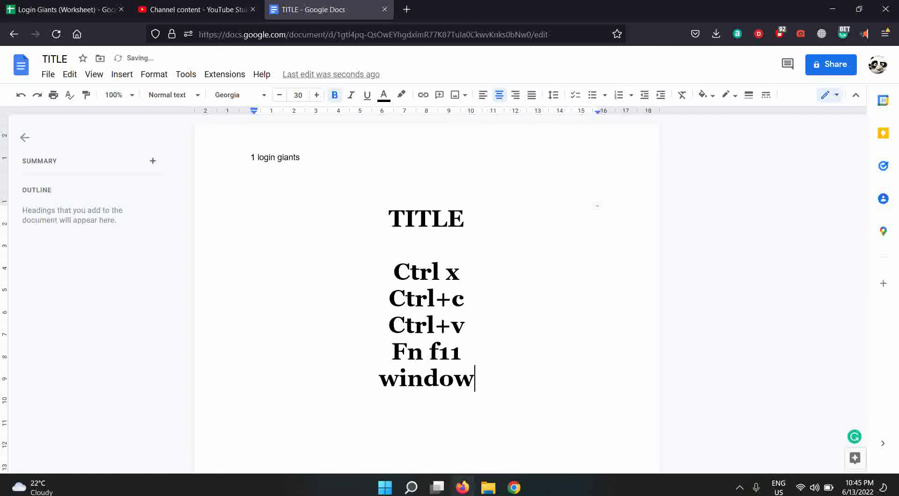
text(s tab)
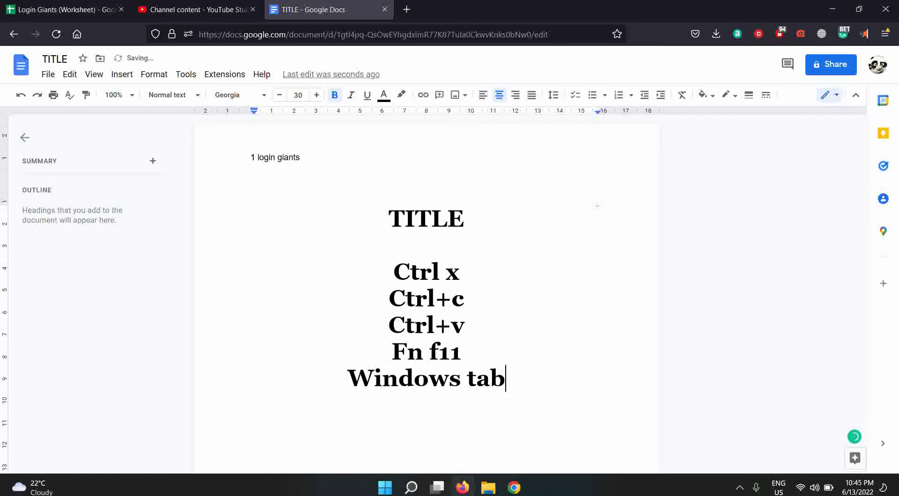
key(Return)
Toggle between the desktop and the open windows, finishing on the document.
key(super+d)
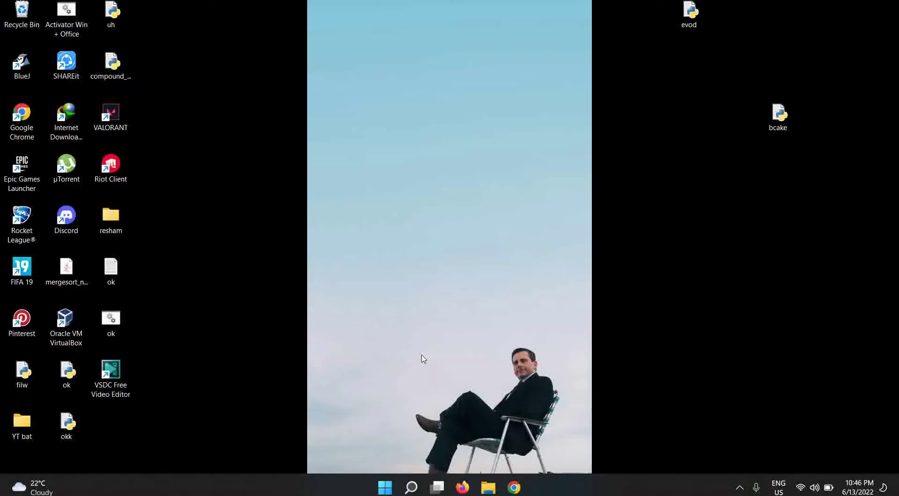
key(super+d)
key(super+d)
key(super+d)
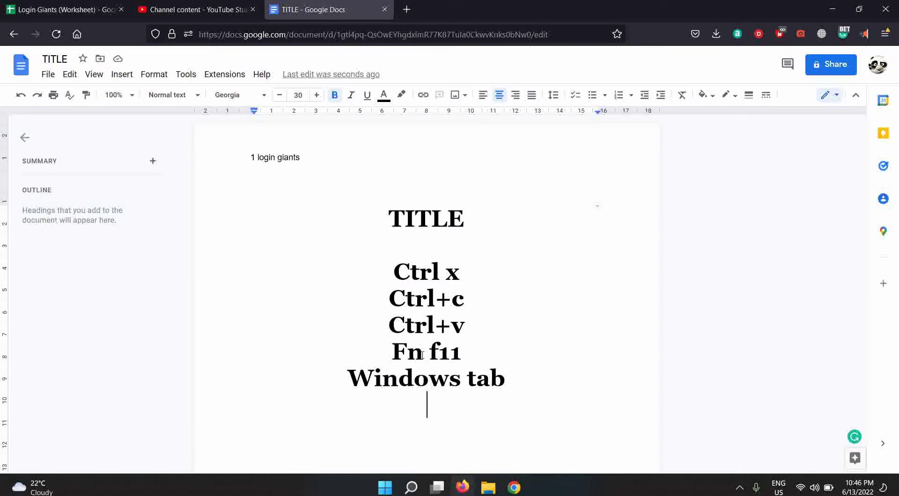
Add the line "Windows d" below "Windows tab", and show the desktop again before returning to the document.
text(windows d)
key(Return)
key(super+d)
key(super+d)
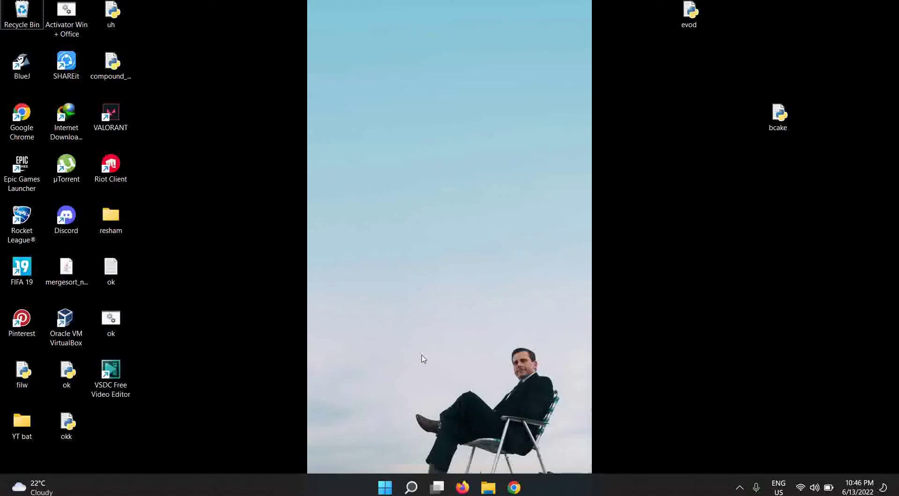
key(super+d)
key(super+d)
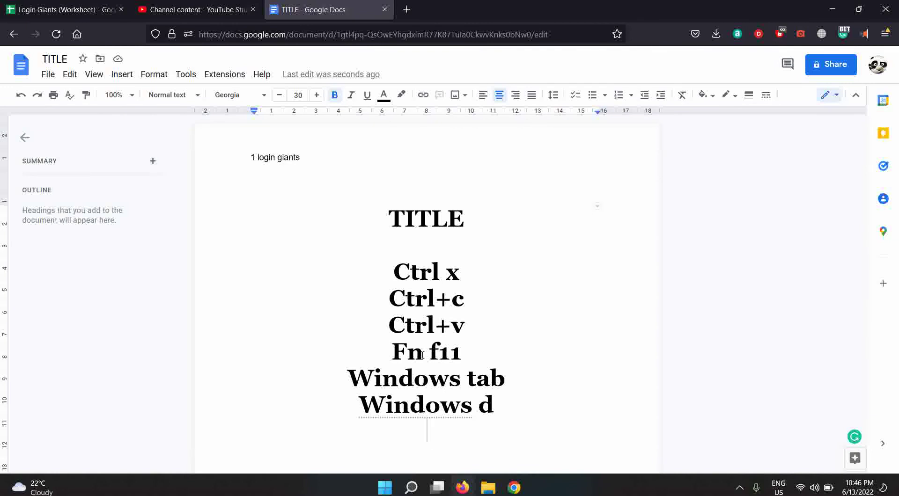
Cycle through the open windows to the Captures folder, and open and close its selected video.
key(alt+Tab)
key(alt+Tab)
key(alt+Tab)
key(alt+Tab)
key(alt+Tab)
key(alt+Tab)
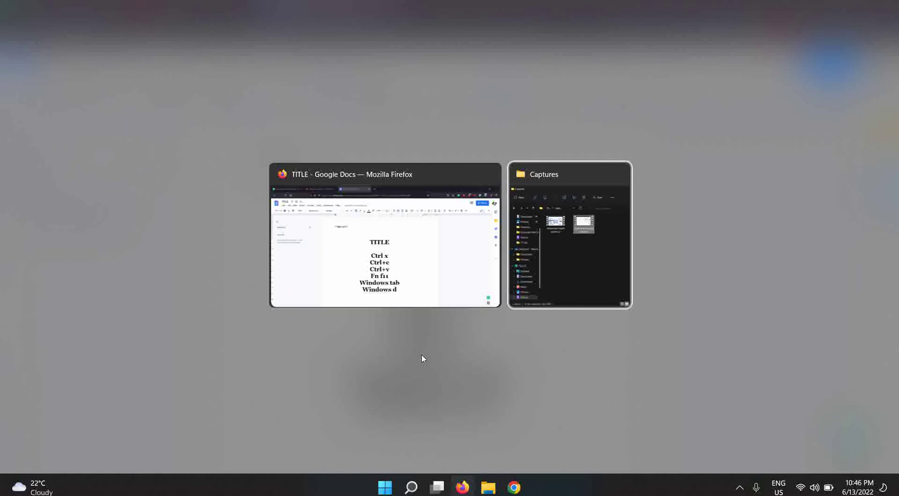
key(alt+Tab)
key(Return)
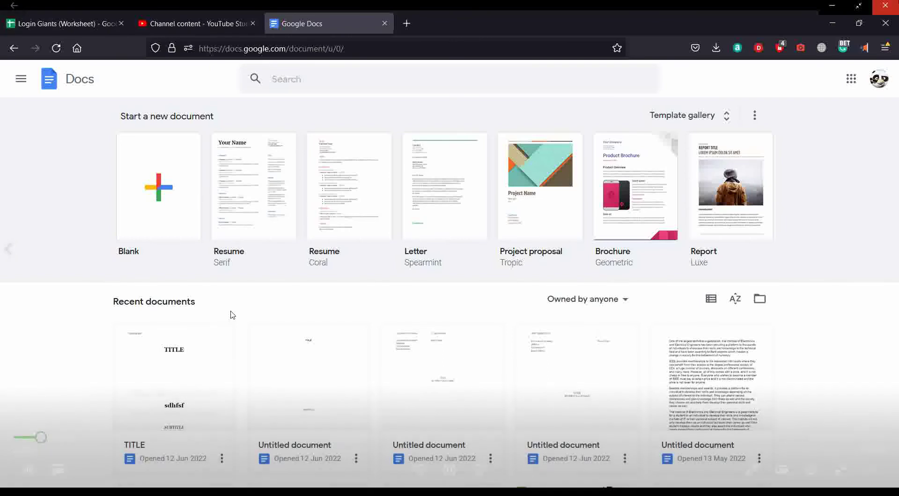
click(885, 5)
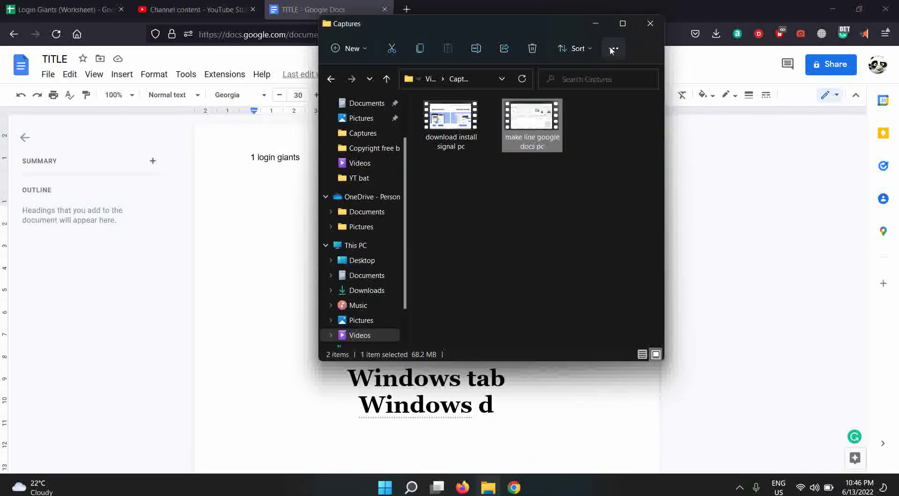
Switch from the Captures folder back to the document and add the line "Alt tab" below "Windows d".
key(alt+Tab)
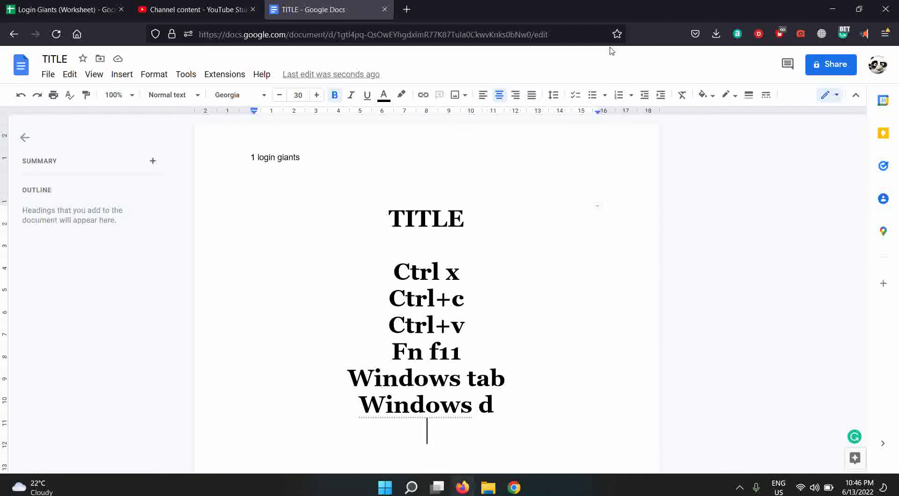
key(alt+Tab)
key(alt+Tab)
text(alt tab)
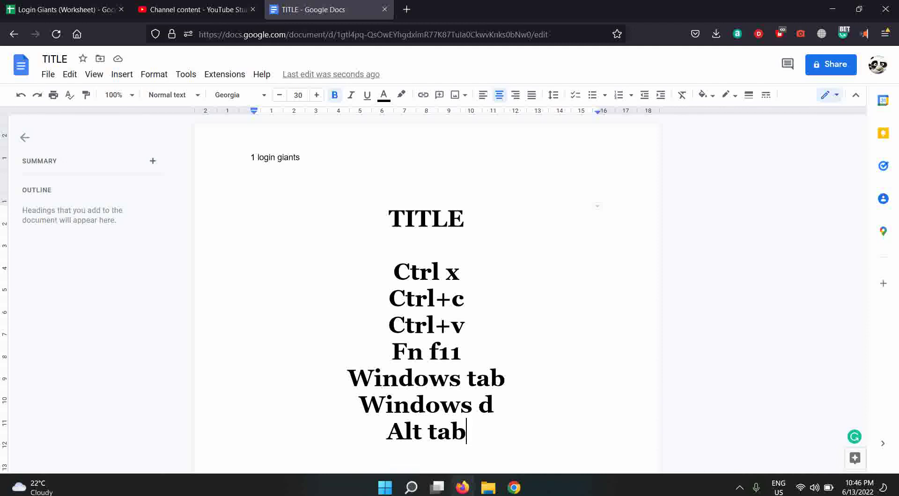
Add a new line reading "Windows x" below the "Alt tab" line.
key(super)
key(super)
text(wind)
key(BackSpace)
key(BackSpace)
key(BackSpace)
key(BackSpace)
key(Return)
text(windows x)
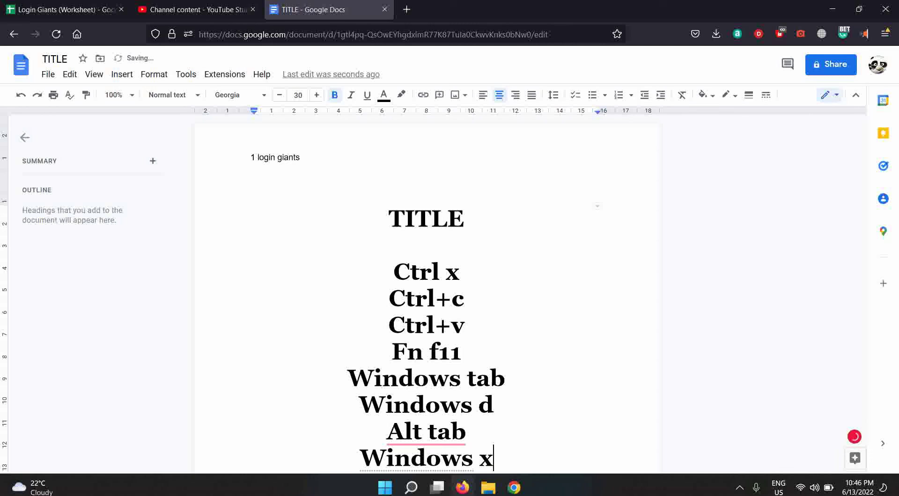
Show the Windows quick link menu over the document, and dismiss it.
key(super+x)
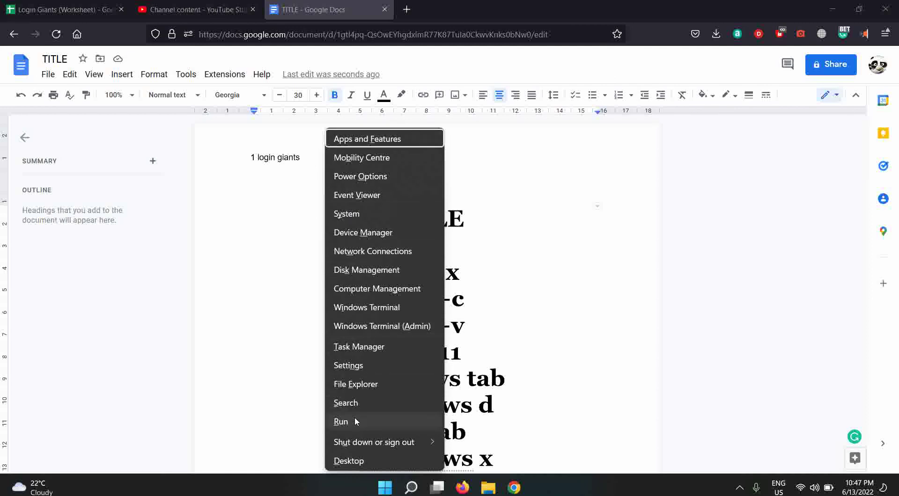
click(505, 328)
scroll(506, 329, down, 3)
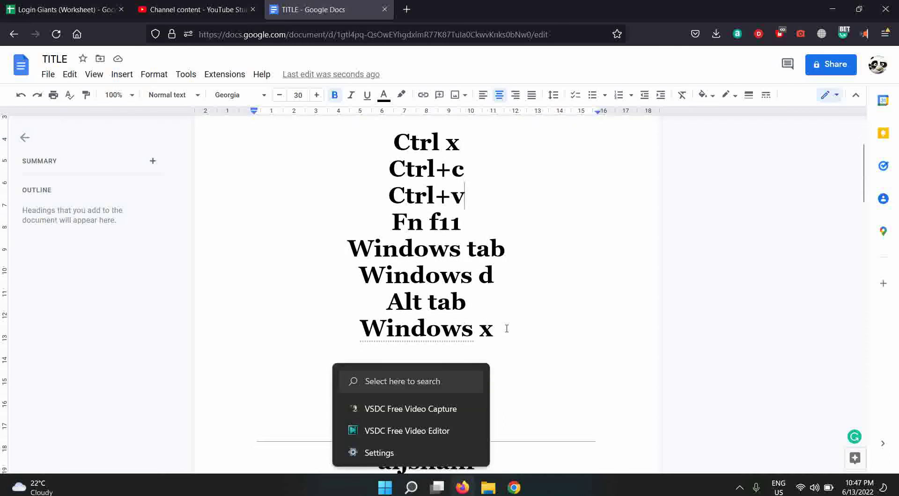
Add a new line reading "Window l" below the "Windows x" line, and dismiss the search pop-up covering the page.
click(507, 328)
key(Return)
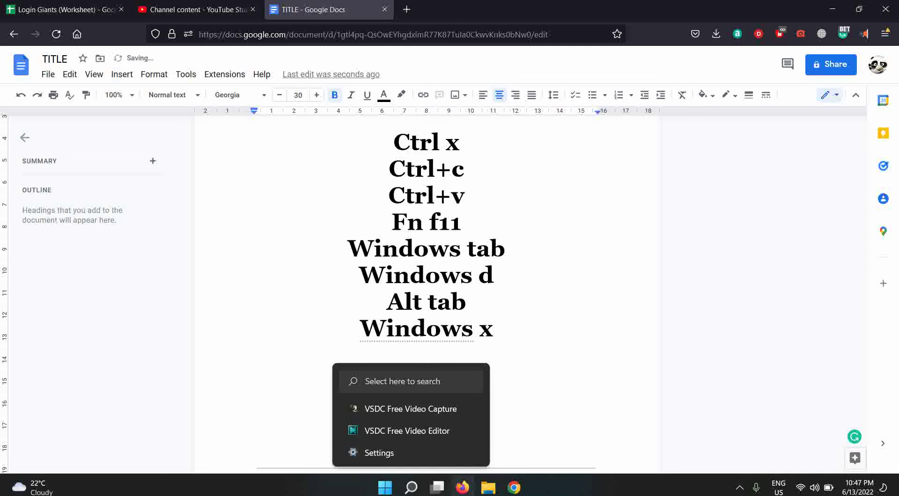
text(window)
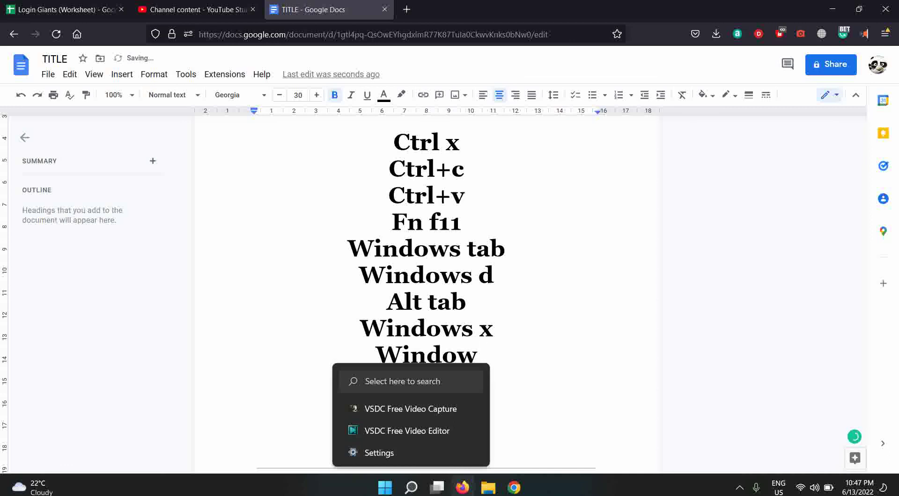
text( l)
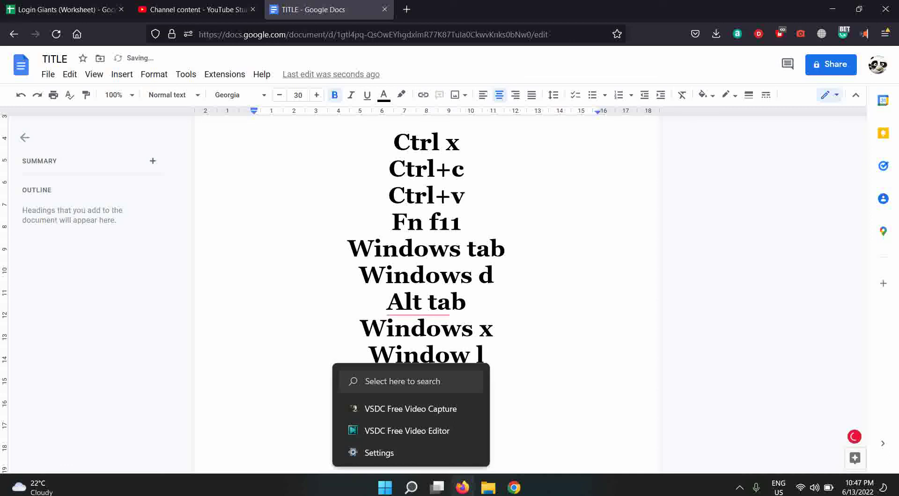
key(Escape)
key(Return)
click(491, 248)
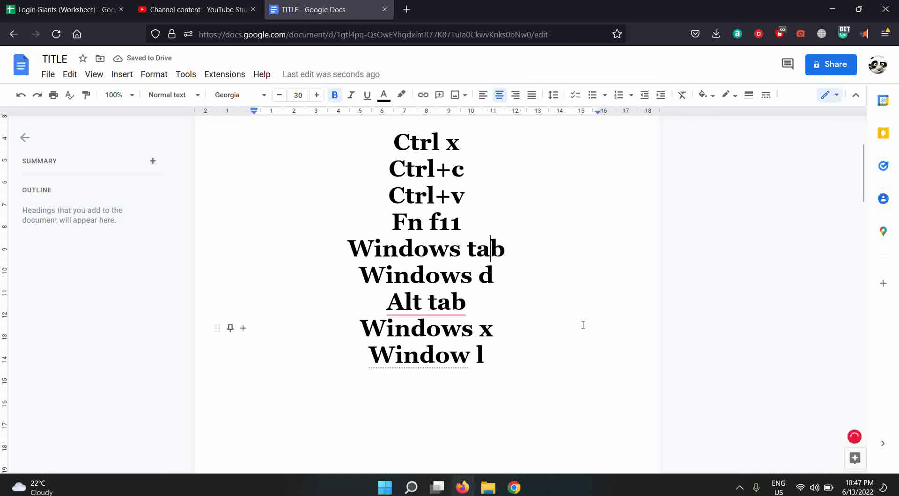
Lock the computer and return to the document, and correct the last line to "Windows l".
key(super+l)
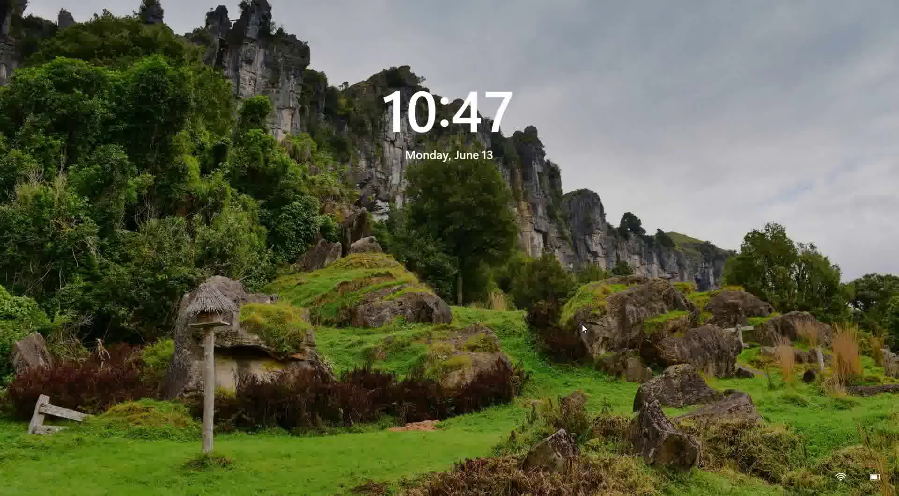
key(Return)
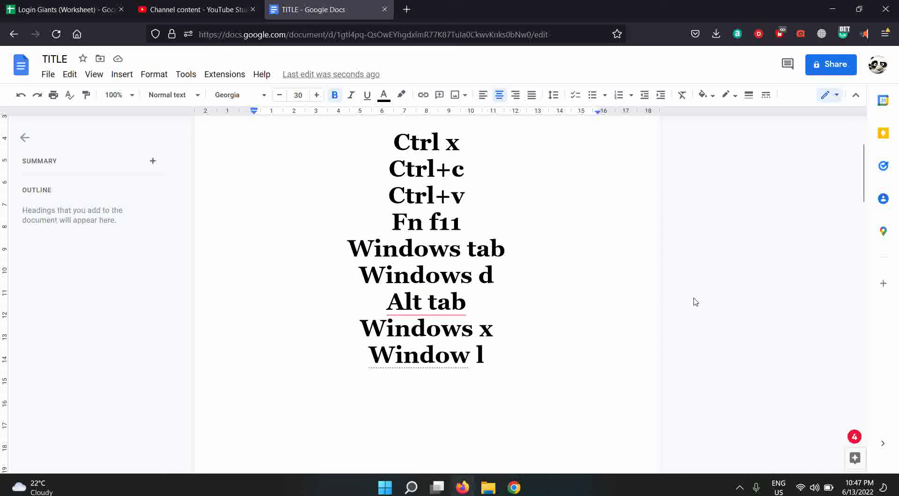
click(470, 354)
text(s)
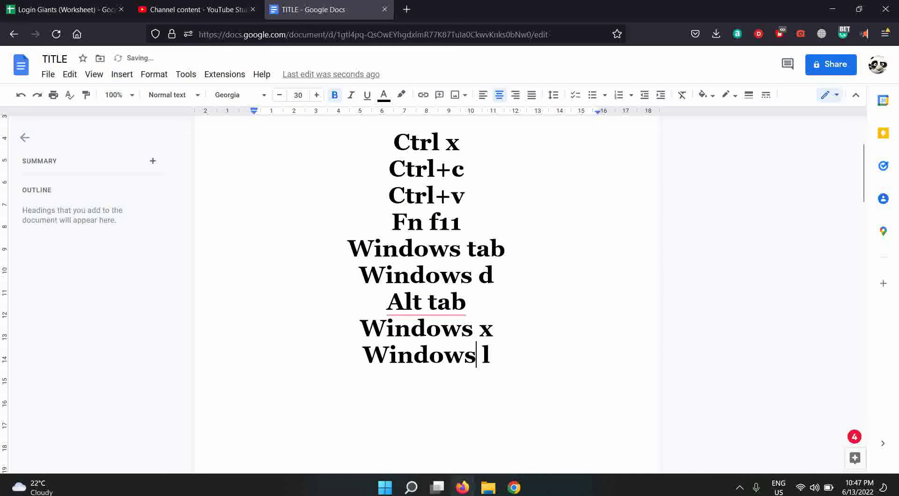
Capture a full-screen screenshot and add the line "Windows prtscn" below "Windows l", followed by an empty line.
click(513, 360)
key(Return)
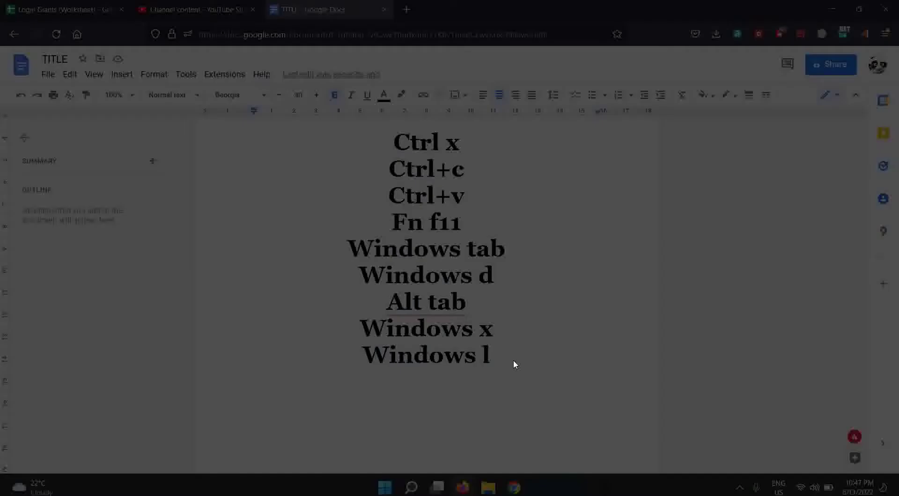
text(windows )
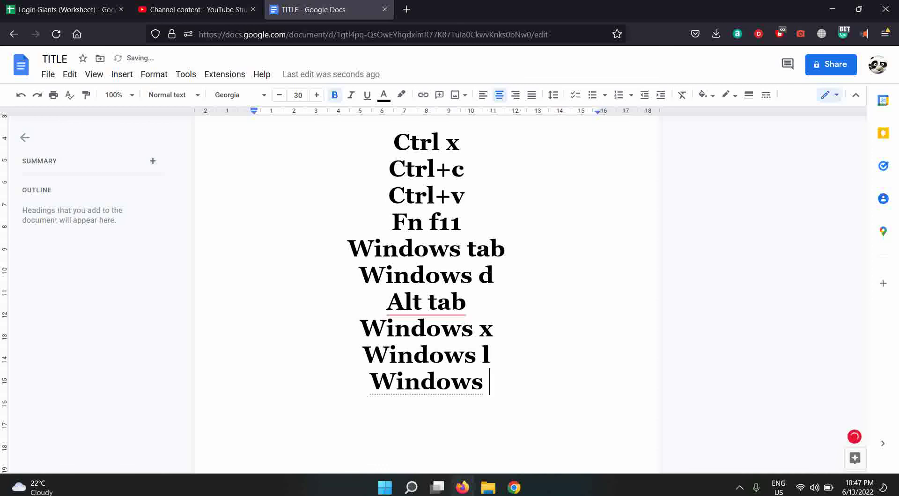
text(prtscn)
key(Return)
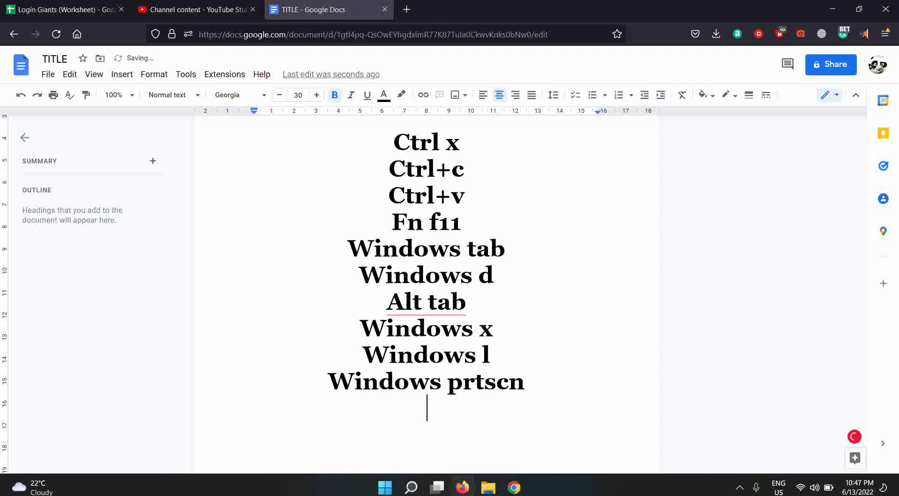
Paste the captured screenshot below the "Windows prtscn" line and select the image.
key(ctrl+v)
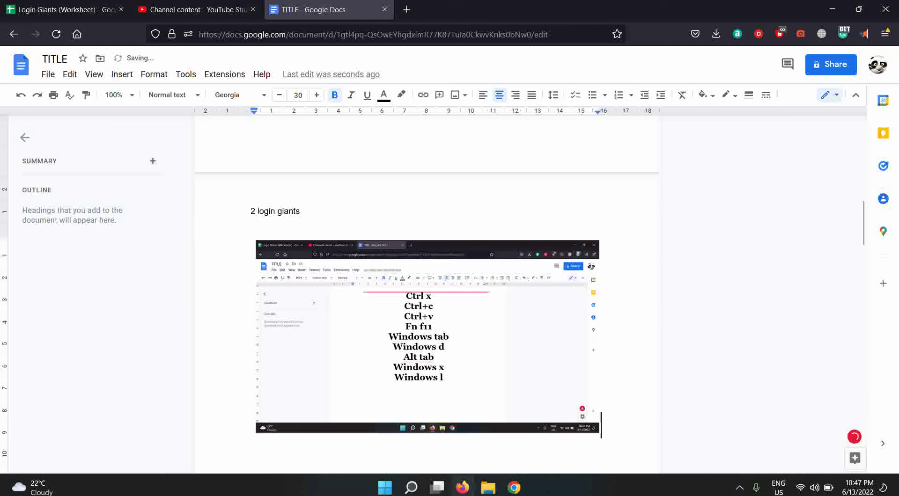
click(418, 334)
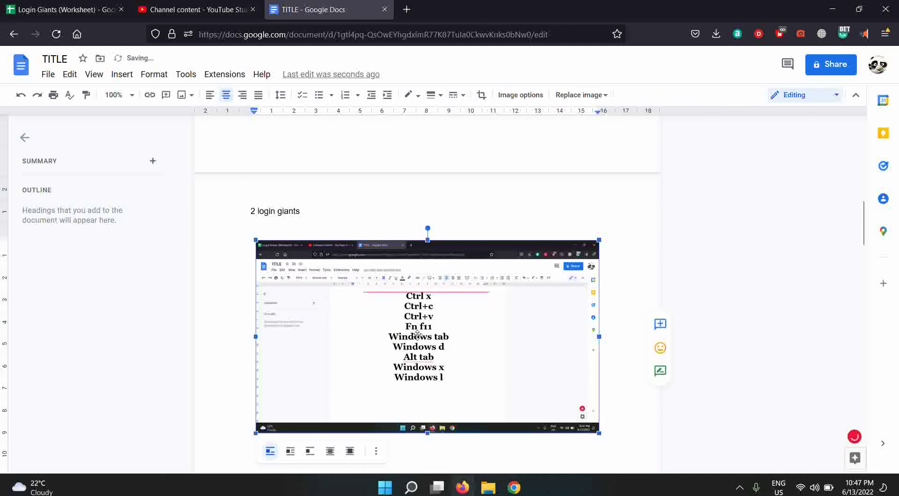